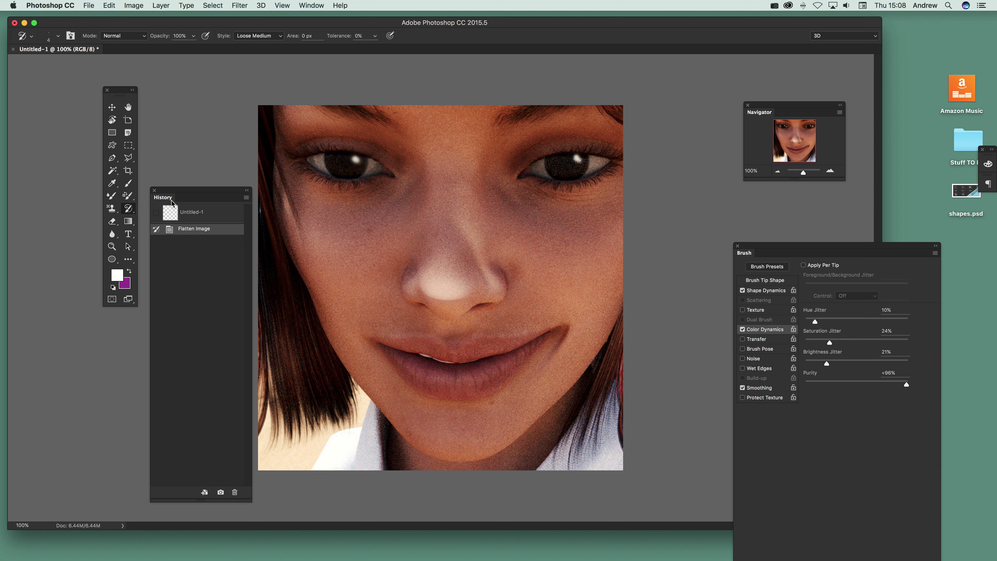
- Select the Art History Brush with the Loose Medium stroke style
left_click(126, 210)
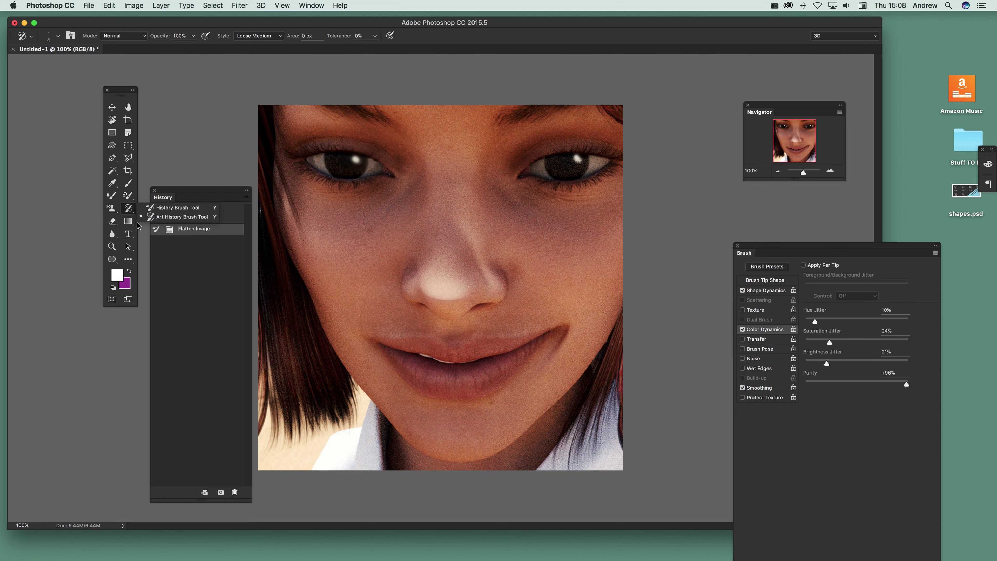
left_click(171, 217)
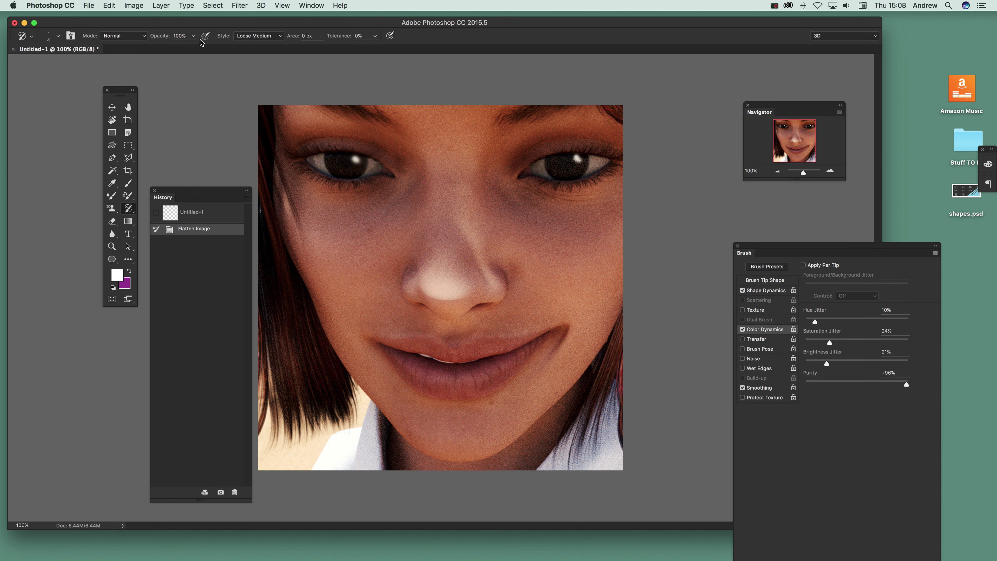
left_click(272, 42)
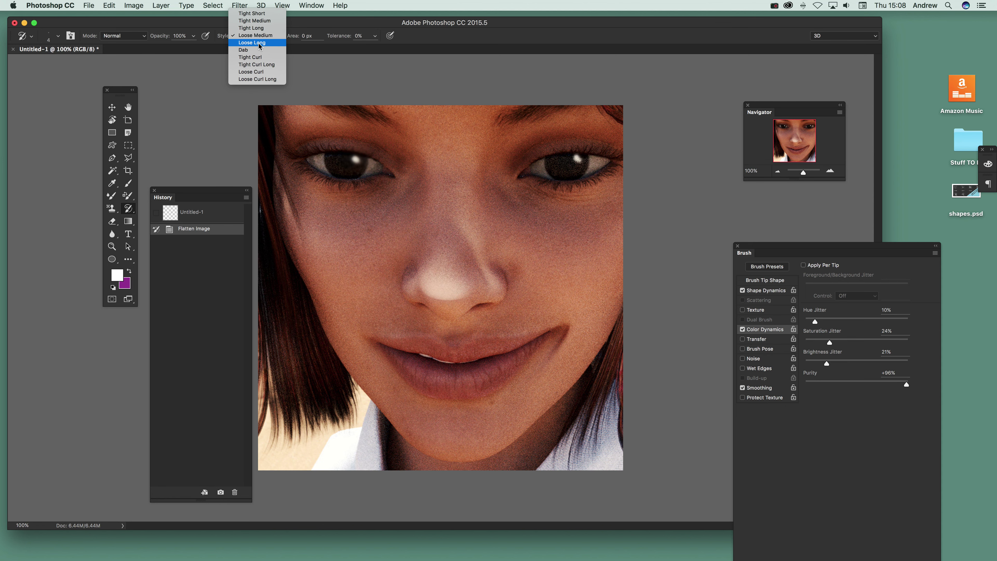
left_click(333, 49)
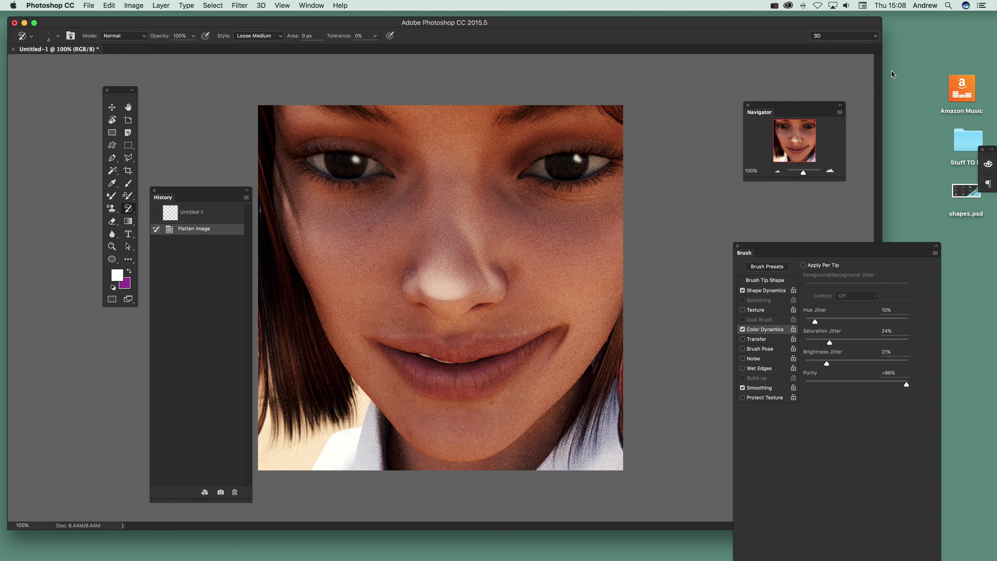
- Drag the Brush panel up-left toward the canvas, then return to its Color Dynamics settings
left_click_drag(789, 247, 731, 227)
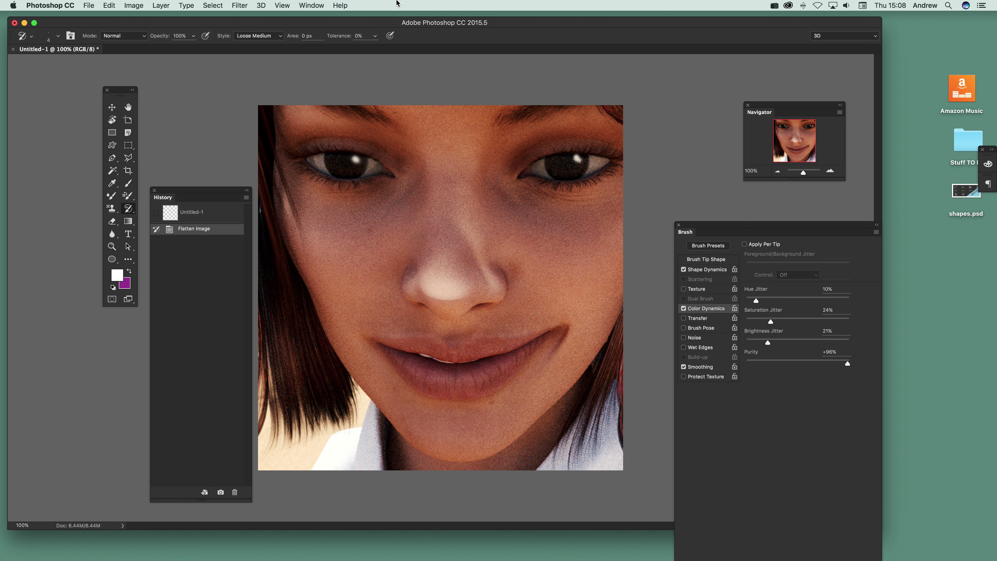
left_click(317, 5)
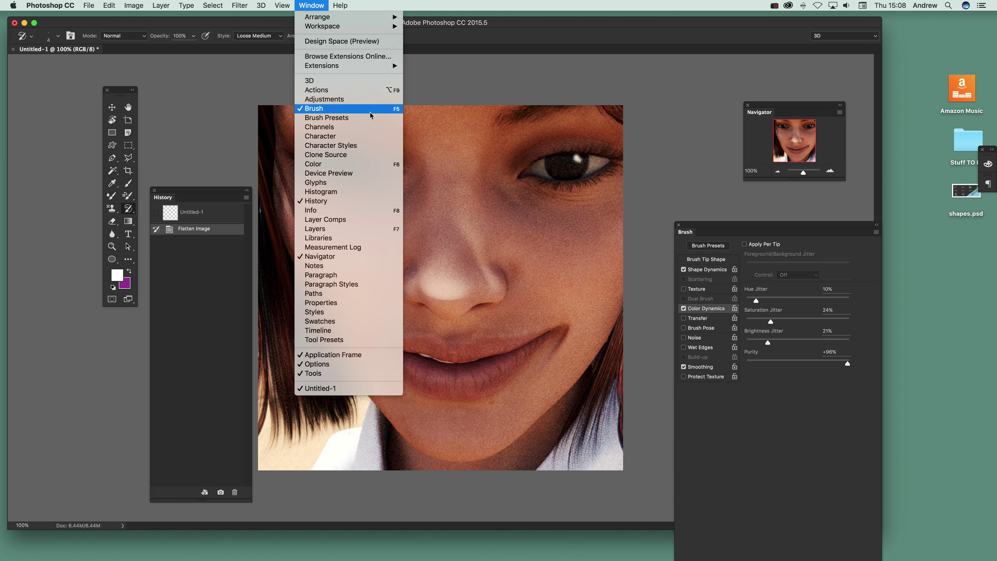
left_click(701, 283)
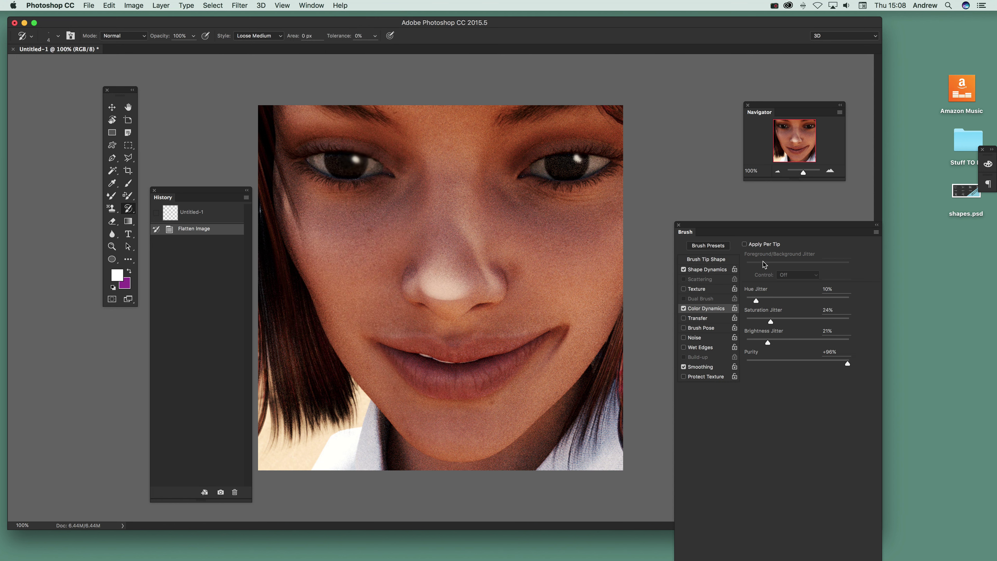
left_click(712, 269)
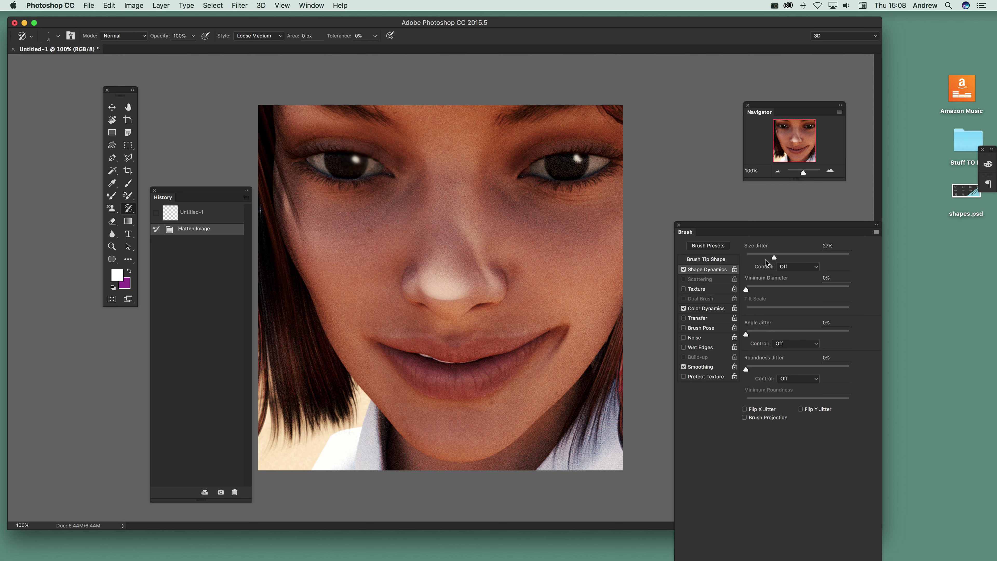
left_click(712, 309)
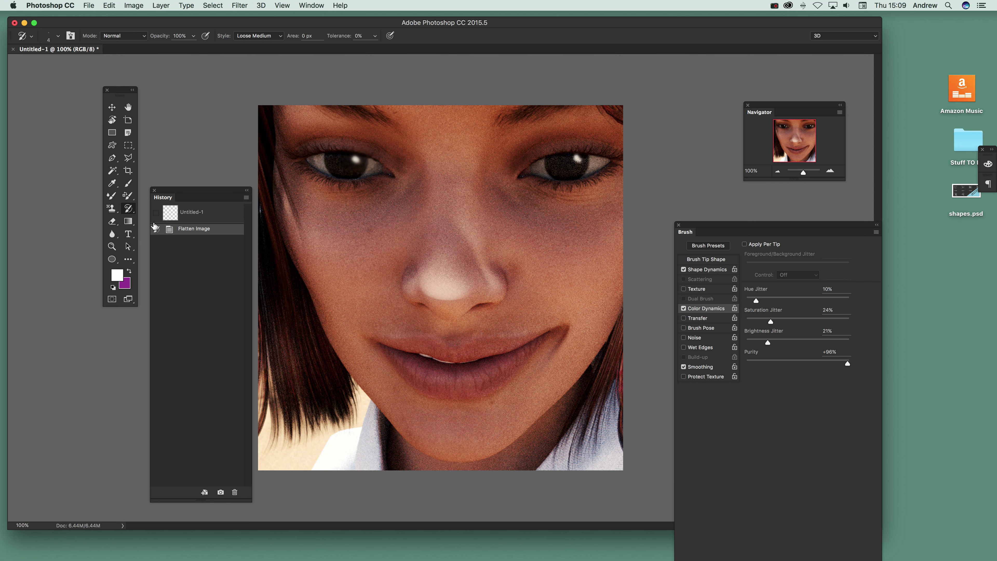
- Paint swirls from the Flatten Image state, then lower Purity to -81% for paler strokes
left_click(155, 227)
mouse_move(263, 194)
left_mouse_down()
mouse_move(277, 272)
mouse_move(317, 322)
mouse_move(311, 271)
mouse_move(294, 246)
mouse_move(331, 342)
mouse_move(339, 329)
mouse_move(358, 382)
mouse_move(329, 332)
mouse_move(334, 344)
mouse_move(367, 392)
mouse_move(400, 396)
mouse_move(387, 374)
mouse_move(414, 378)
mouse_move(427, 366)
mouse_move(417, 361)
mouse_move(461, 372)
mouse_move(418, 365)
mouse_move(430, 363)
mouse_move(462, 371)
mouse_move(442, 375)
mouse_move(477, 398)
mouse_move(431, 413)
mouse_move(441, 437)
mouse_move(541, 431)
mouse_move(598, 411)
mouse_move(578, 431)
mouse_move(577, 382)
mouse_move(481, 377)
mouse_move(471, 277)
mouse_move(429, 279)
mouse_move(511, 224)
mouse_move(521, 164)
mouse_move(540, 175)
mouse_move(533, 163)
mouse_move(566, 200)
mouse_move(561, 182)
mouse_move(516, 159)
mouse_move(538, 174)
mouse_move(560, 140)
mouse_move(457, 143)
mouse_move(395, 127)
mouse_move(390, 150)
mouse_move(371, 158)
mouse_move(389, 171)
mouse_move(337, 185)
mouse_move(384, 171)
mouse_move(354, 145)
mouse_move(393, 118)
mouse_move(416, 199)
mouse_move(365, 244)
mouse_move(375, 378)
left_mouse_up()
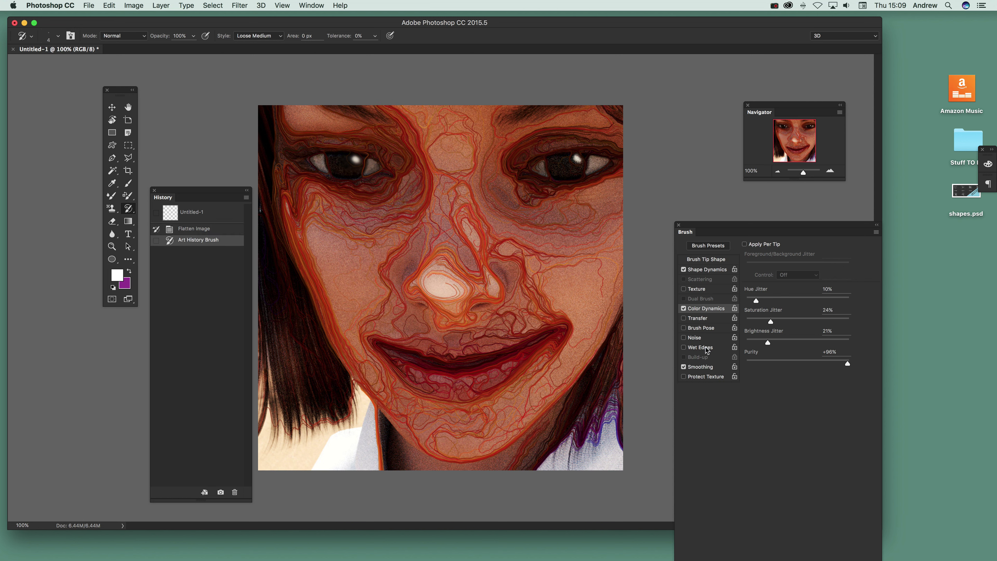
left_click_drag(770, 360, 756, 360)
mouse_move(447, 118)
left_mouse_down()
mouse_move(451, 157)
mouse_move(346, 283)
mouse_move(393, 256)
mouse_move(373, 298)
mouse_move(392, 357)
mouse_move(416, 375)
mouse_move(491, 346)
mouse_move(416, 381)
mouse_move(385, 157)
mouse_move(270, 291)
mouse_move(269, 321)
mouse_move(393, 157)
mouse_move(530, 236)
left_mouse_up()
mouse_move(419, 192)
left_mouse_down()
mouse_move(330, 182)
mouse_move(347, 166)
mouse_move(394, 198)
mouse_move(365, 195)
mouse_move(395, 189)
left_mouse_up()
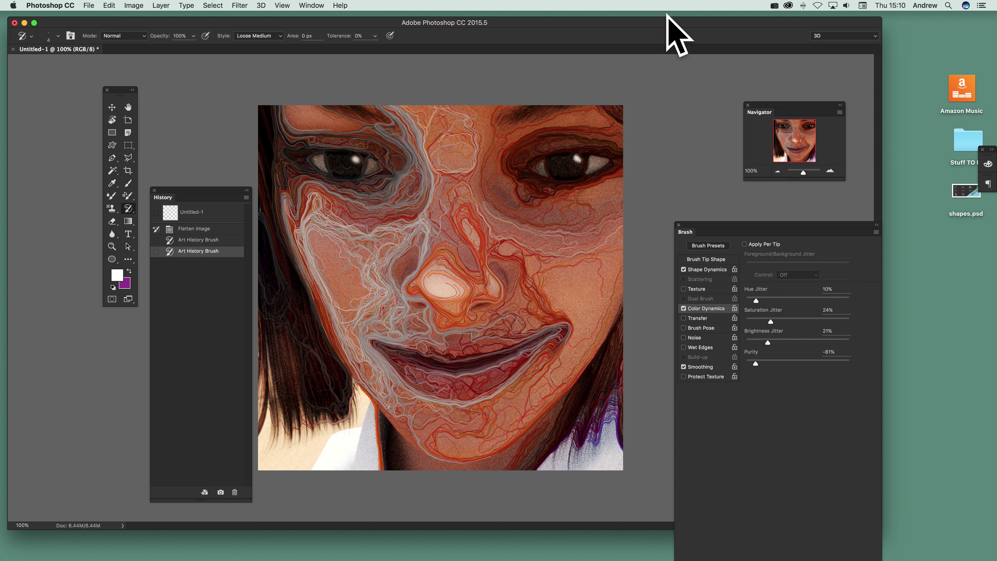
- Reapply Oil Paint and paint thin light Art History swirls over the nose and cheek
left_click(240, 6)
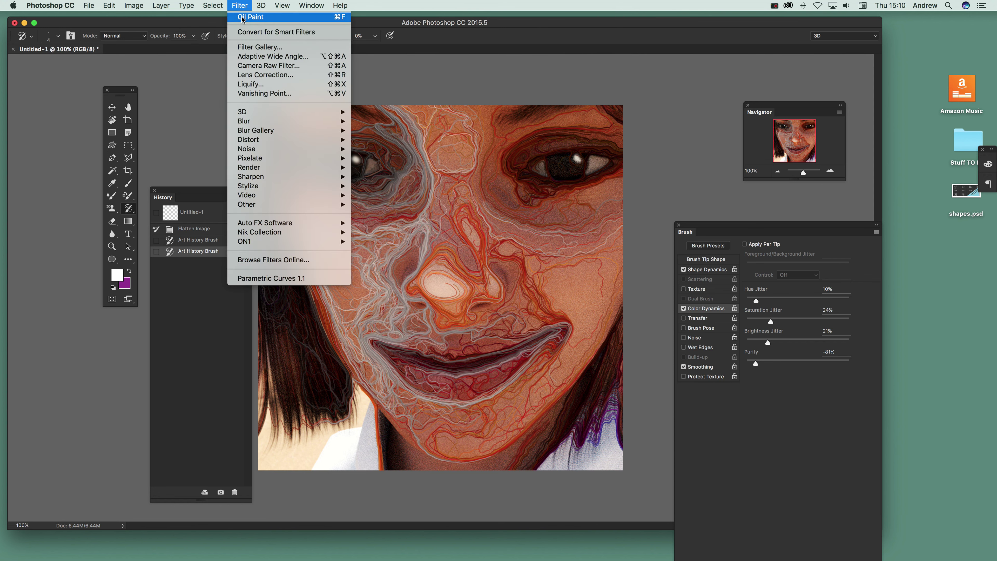
left_click(242, 15)
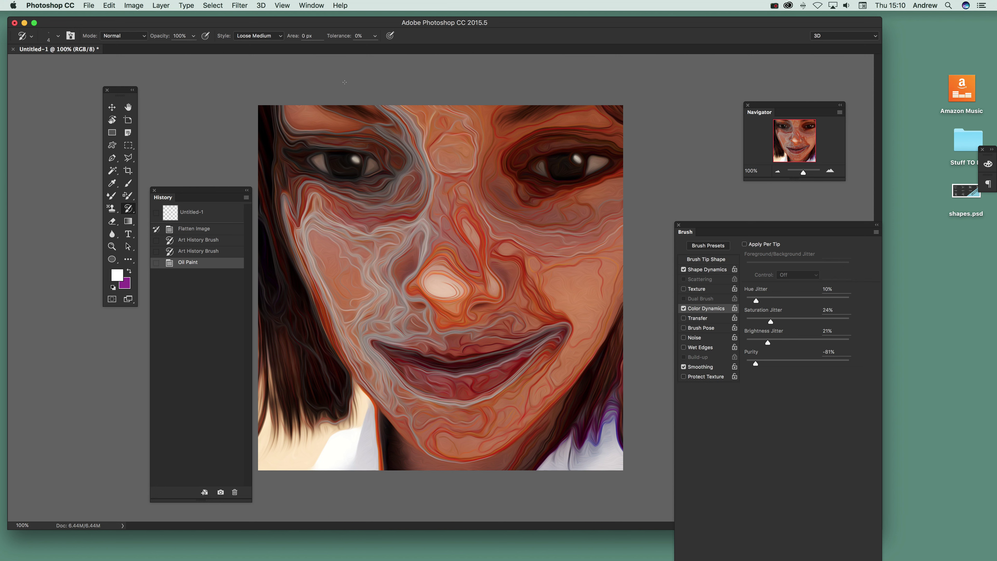
mouse_move(358, 200)
left_mouse_down()
mouse_move(411, 178)
mouse_move(405, 275)
mouse_move(416, 264)
mouse_move(445, 339)
mouse_move(396, 327)
mouse_move(414, 404)
mouse_move(443, 389)
mouse_move(429, 391)
mouse_move(368, 340)
mouse_move(343, 342)
mouse_move(329, 428)
mouse_move(327, 390)
mouse_move(338, 395)
mouse_move(292, 415)
mouse_move(289, 354)
mouse_move(286, 399)
mouse_move(290, 367)
mouse_move(314, 386)
mouse_move(321, 367)
mouse_move(323, 379)
mouse_move(351, 376)
mouse_move(353, 392)
mouse_move(359, 327)
mouse_move(378, 340)
mouse_move(478, 351)
mouse_move(491, 329)
mouse_move(535, 311)
mouse_move(580, 343)
mouse_move(532, 379)
mouse_move(560, 371)
mouse_move(529, 387)
mouse_move(545, 385)
mouse_move(549, 401)
mouse_move(562, 395)
mouse_move(493, 408)
mouse_move(508, 438)
mouse_move(488, 331)
mouse_move(507, 242)
mouse_move(476, 191)
mouse_move(475, 216)
mouse_move(433, 188)
mouse_move(500, 195)
left_mouse_up()
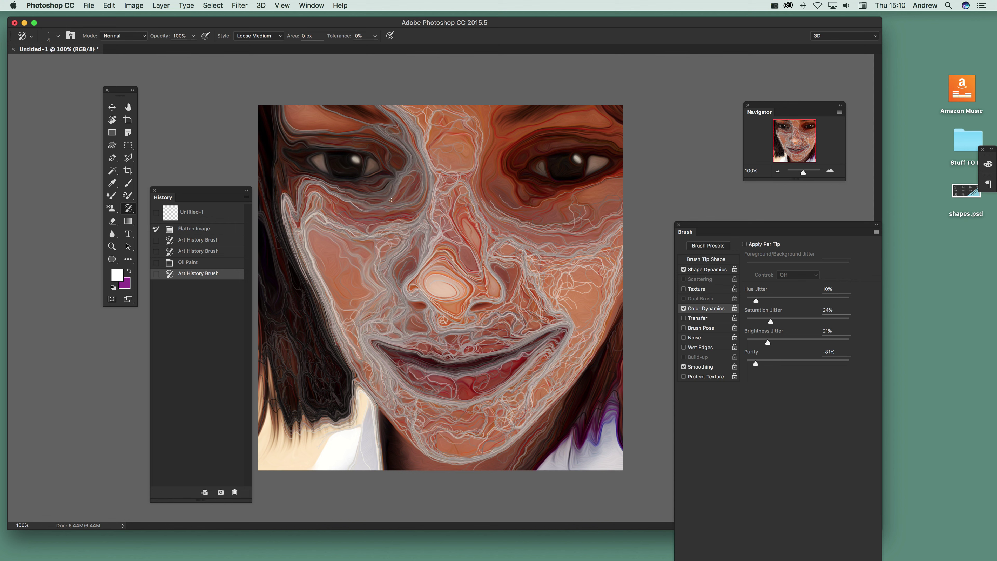
- Fill the canvas with White, then redraw the face in swirling grey-brown Art History lines
left_click(109, 5)
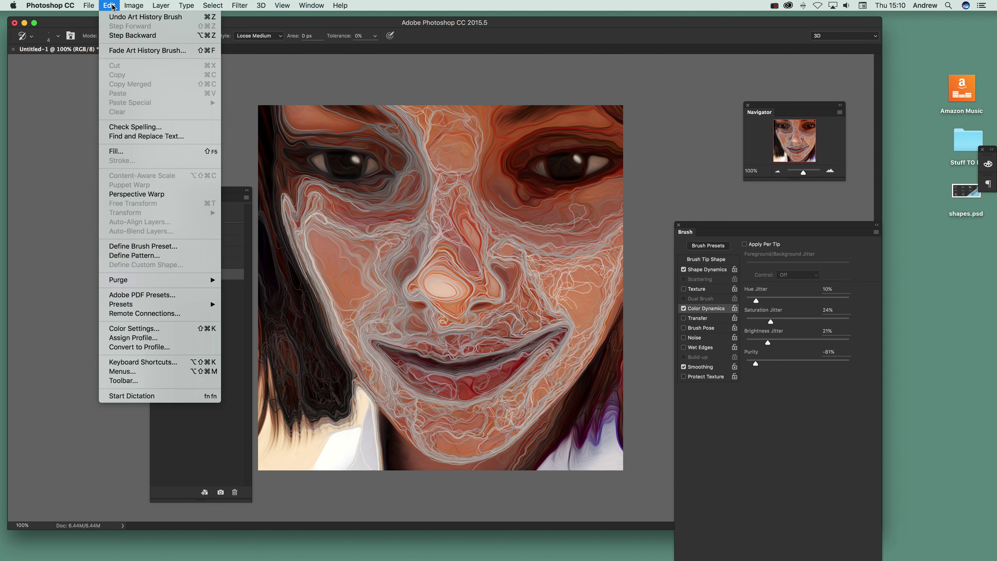
left_click(116, 151)
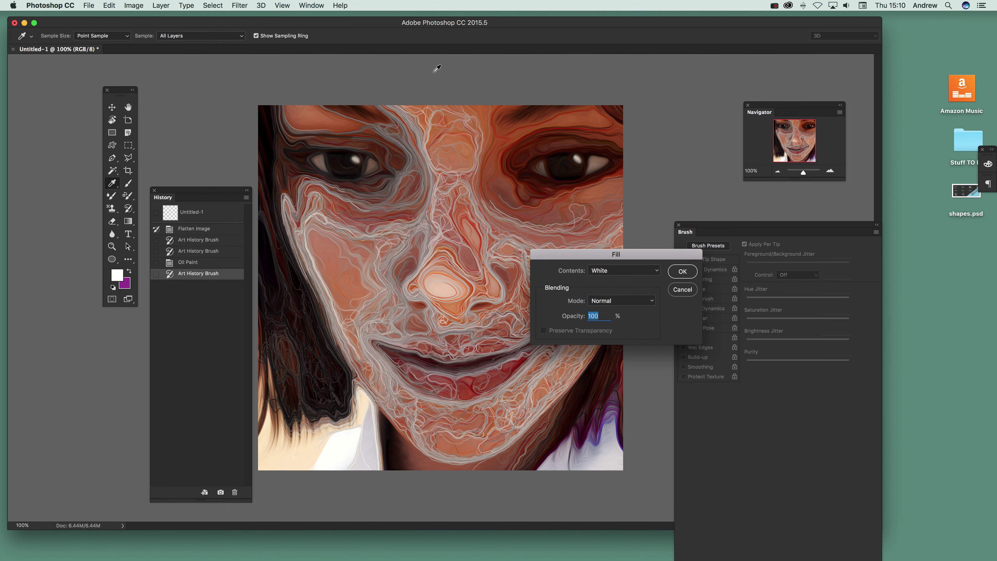
left_click(684, 272)
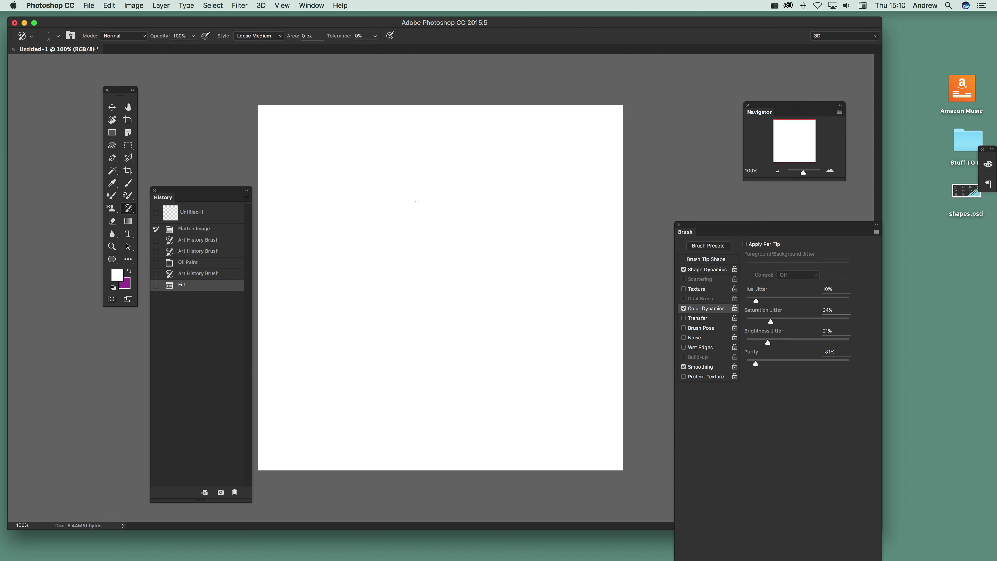
mouse_move(417, 201)
left_mouse_down()
mouse_move(396, 296)
mouse_move(372, 255)
mouse_move(347, 337)
mouse_move(334, 265)
mouse_move(341, 311)
mouse_move(338, 298)
mouse_move(390, 305)
mouse_move(395, 230)
mouse_move(371, 206)
mouse_move(402, 209)
mouse_move(358, 209)
mouse_move(376, 209)
mouse_move(359, 176)
mouse_move(371, 191)
mouse_move(338, 197)
mouse_move(350, 169)
mouse_move(340, 171)
mouse_move(408, 169)
mouse_move(366, 164)
mouse_move(429, 174)
mouse_move(471, 196)
mouse_move(536, 180)
mouse_move(522, 166)
mouse_move(544, 183)
mouse_move(561, 169)
mouse_move(544, 172)
mouse_move(586, 187)
mouse_move(478, 157)
mouse_move(500, 153)
mouse_move(508, 204)
mouse_move(488, 165)
mouse_move(489, 243)
mouse_move(482, 206)
mouse_move(428, 254)
mouse_move(416, 280)
mouse_move(430, 289)
mouse_move(410, 275)
mouse_move(408, 291)
mouse_move(407, 280)
mouse_move(461, 340)
mouse_move(423, 323)
mouse_move(426, 354)
mouse_move(409, 369)
mouse_move(385, 346)
mouse_move(388, 374)
mouse_move(384, 350)
mouse_move(396, 359)
mouse_move(451, 353)
left_mouse_up()
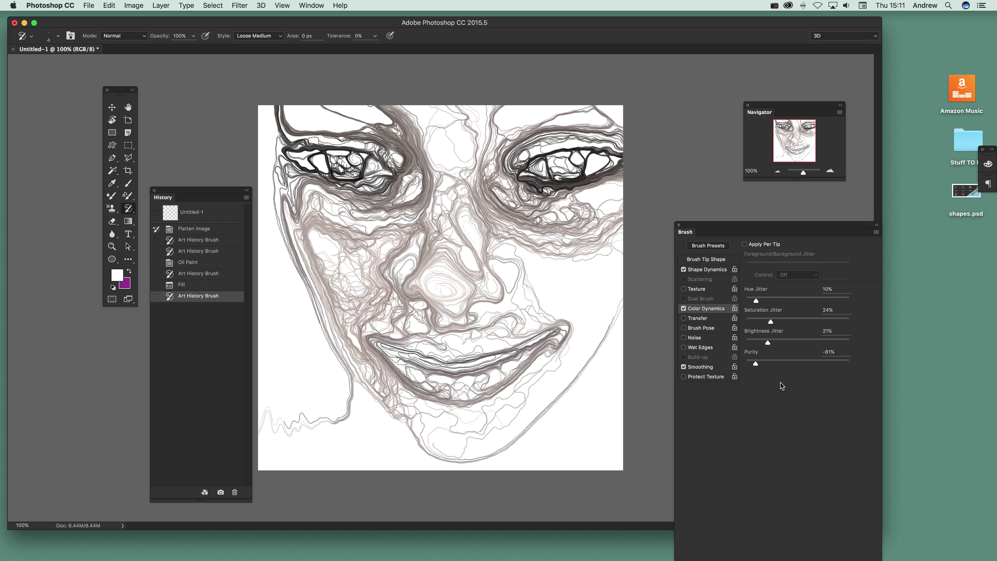
- Raise Purity, paint reddish and dark strokes around nose and left eye, and make the latest step the source
left_click(785, 365)
mouse_move(444, 275)
left_mouse_down()
mouse_move(463, 251)
mouse_move(470, 353)
mouse_move(393, 354)
mouse_move(510, 342)
mouse_move(333, 298)
mouse_move(348, 256)
mouse_move(314, 275)
mouse_move(353, 334)
mouse_move(310, 173)
mouse_move(326, 158)
mouse_move(339, 173)
left_mouse_up()
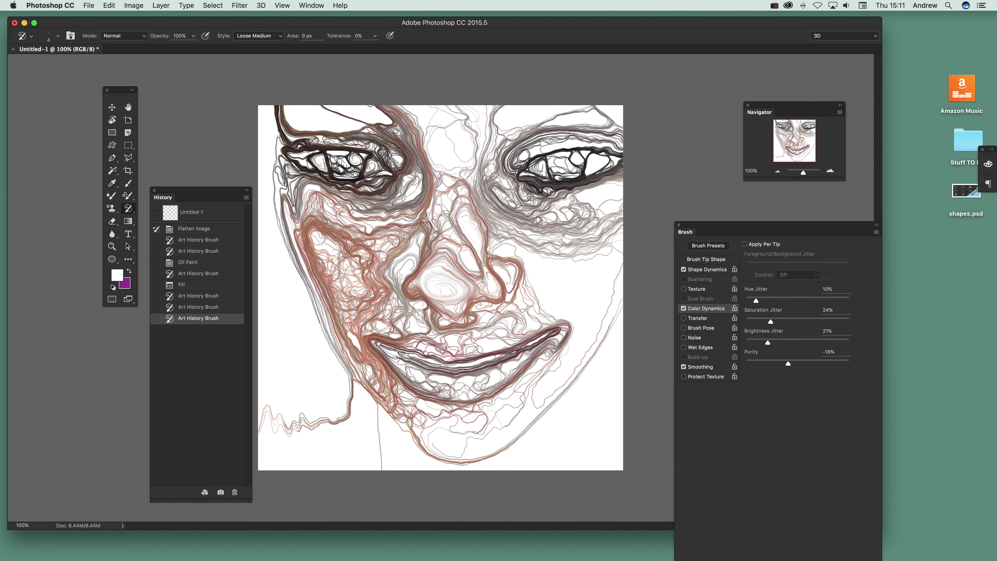
mouse_move(334, 149)
left_mouse_down()
mouse_move(306, 129)
mouse_move(353, 114)
left_mouse_up()
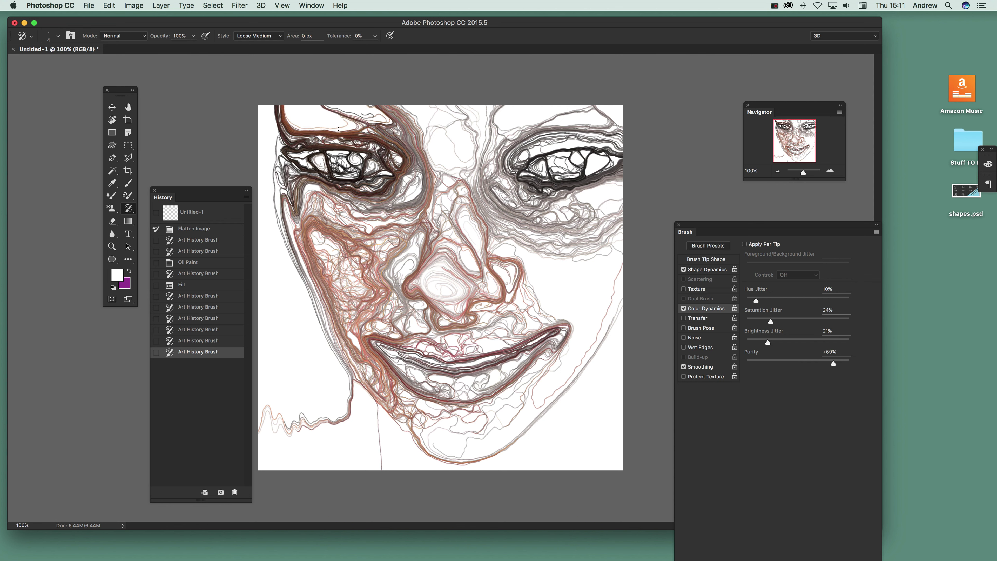
mouse_move(333, 153)
left_mouse_down()
mouse_move(384, 188)
mouse_move(393, 165)
mouse_move(354, 220)
mouse_move(294, 167)
mouse_move(284, 130)
mouse_move(303, 118)
mouse_move(306, 275)
mouse_move(291, 393)
mouse_move(275, 236)
mouse_move(291, 297)
left_mouse_up()
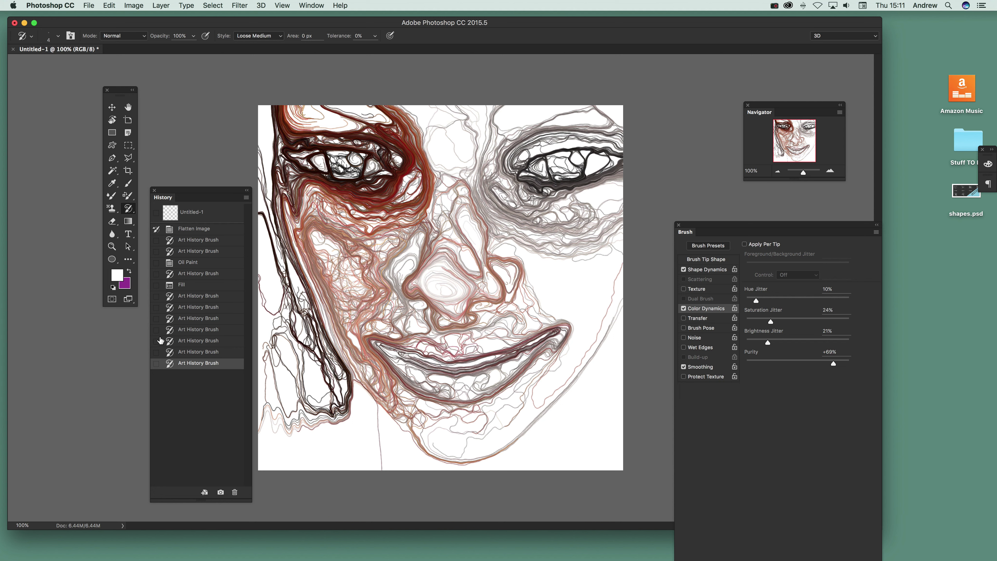
left_click(156, 366)
- Fill the canvas with White and paint fresh Art History sketch strokes across it
left_click(111, 7)
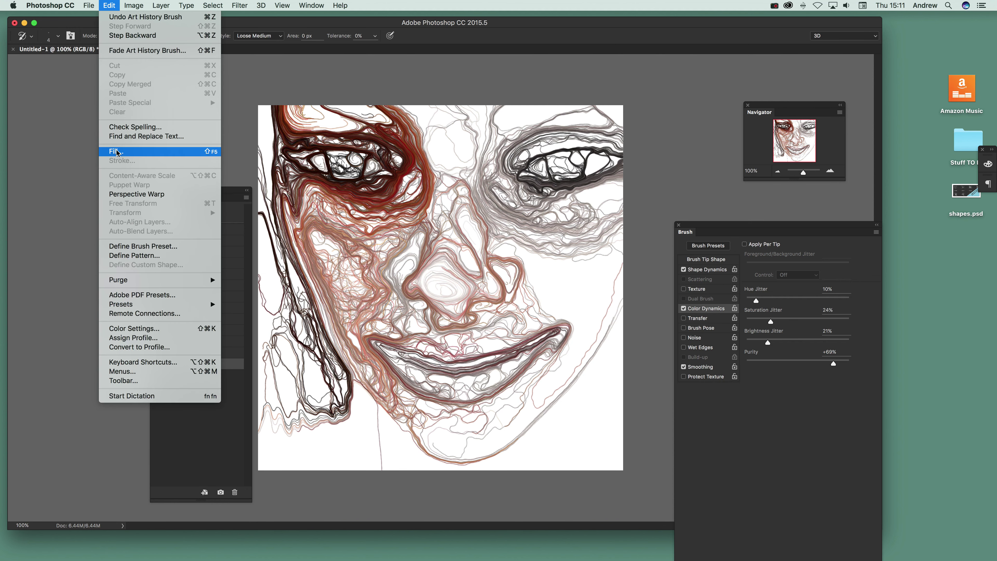
left_click(110, 157)
left_click(685, 274)
key("y")
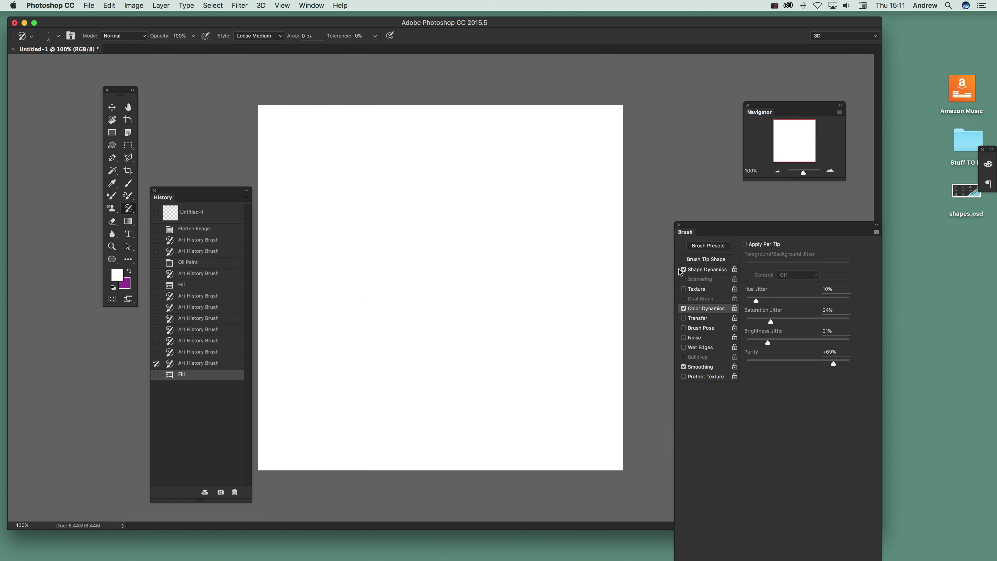
mouse_move(350, 157)
left_mouse_down()
mouse_move(383, 250)
mouse_move(359, 278)
mouse_move(316, 284)
mouse_move(298, 323)
mouse_move(293, 183)
mouse_move(312, 229)
mouse_move(345, 172)
mouse_move(422, 211)
mouse_move(442, 202)
left_mouse_up()
- Lower Purity to -53% and paint more muted strokes over the lower and upper face
right_click(451, 226)
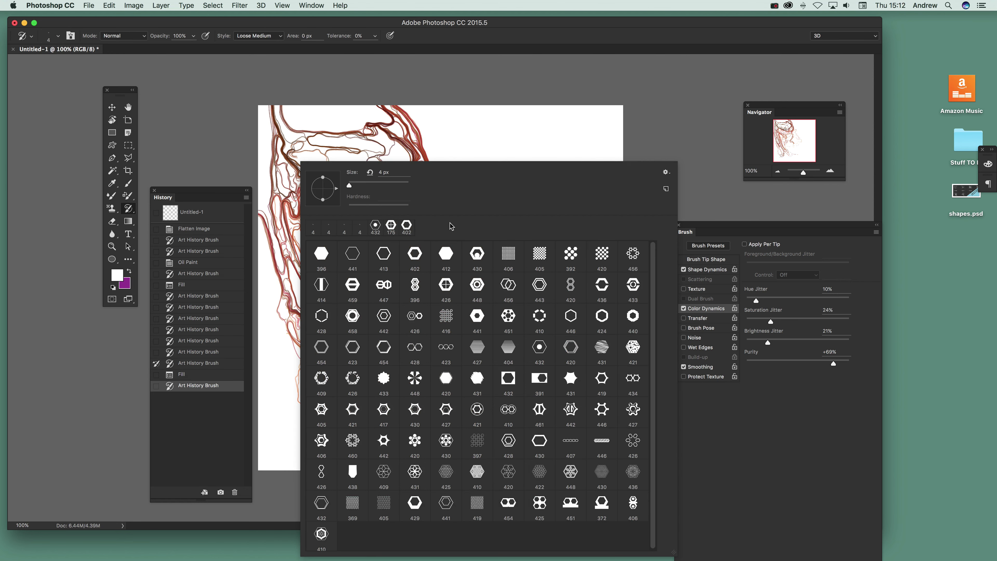
left_click(519, 43)
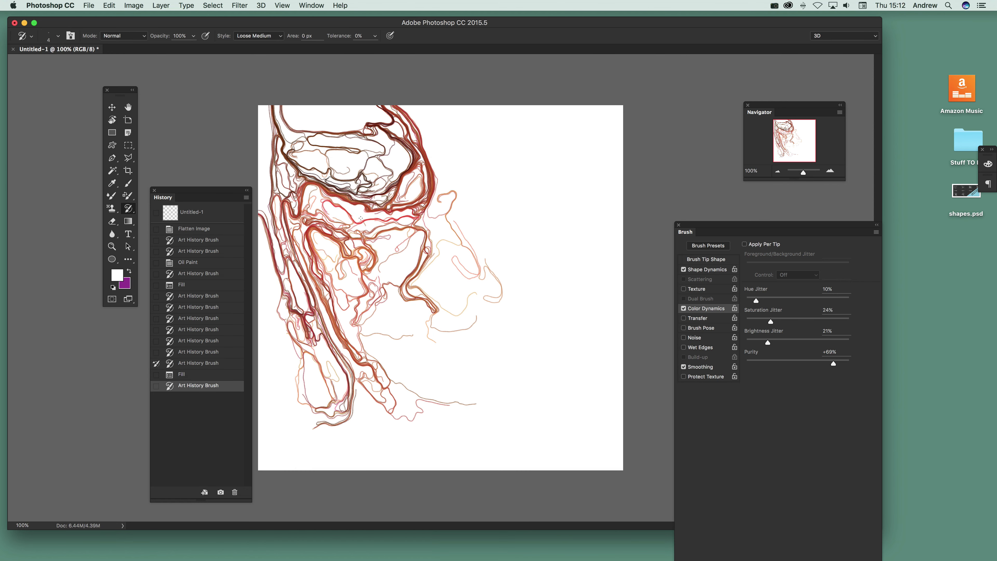
mouse_move(344, 337)
left_mouse_down()
mouse_move(325, 357)
mouse_move(368, 398)
mouse_move(347, 380)
mouse_move(304, 436)
left_mouse_up()
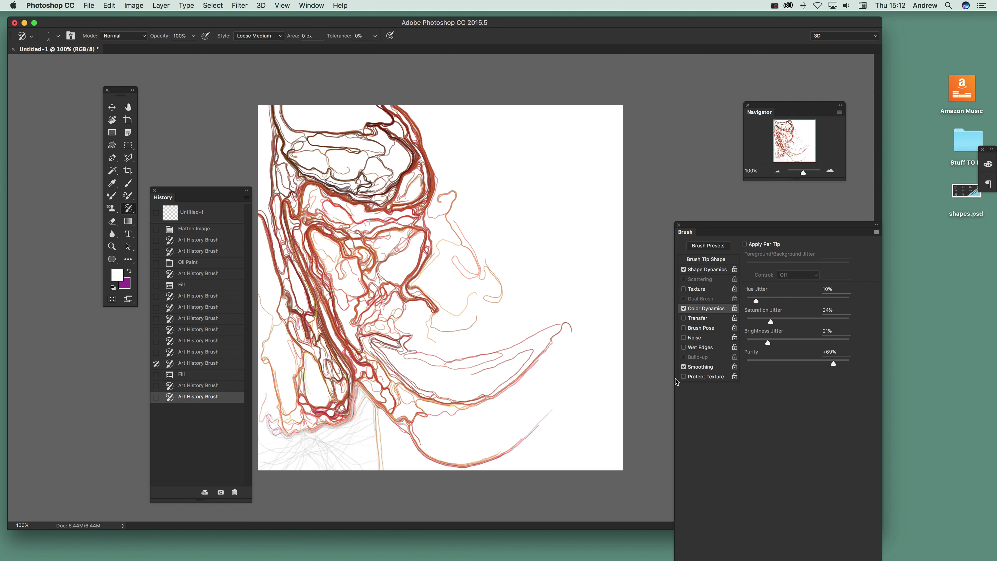
left_click_drag(780, 361, 771, 361)
mouse_move(358, 297)
left_mouse_down()
mouse_move(465, 184)
mouse_move(495, 251)
mouse_move(581, 157)
left_mouse_up()
mouse_move(382, 158)
left_mouse_down()
mouse_move(402, 205)
mouse_move(374, 235)
mouse_move(353, 163)
mouse_move(400, 136)
mouse_move(439, 142)
mouse_move(373, 168)
mouse_move(264, 322)
mouse_move(275, 353)
mouse_move(432, 440)
mouse_move(511, 432)
left_mouse_up()
- Apply Oil Paint twice, then paint darker strokes over the eye and left side of the face
left_click(243, 6)
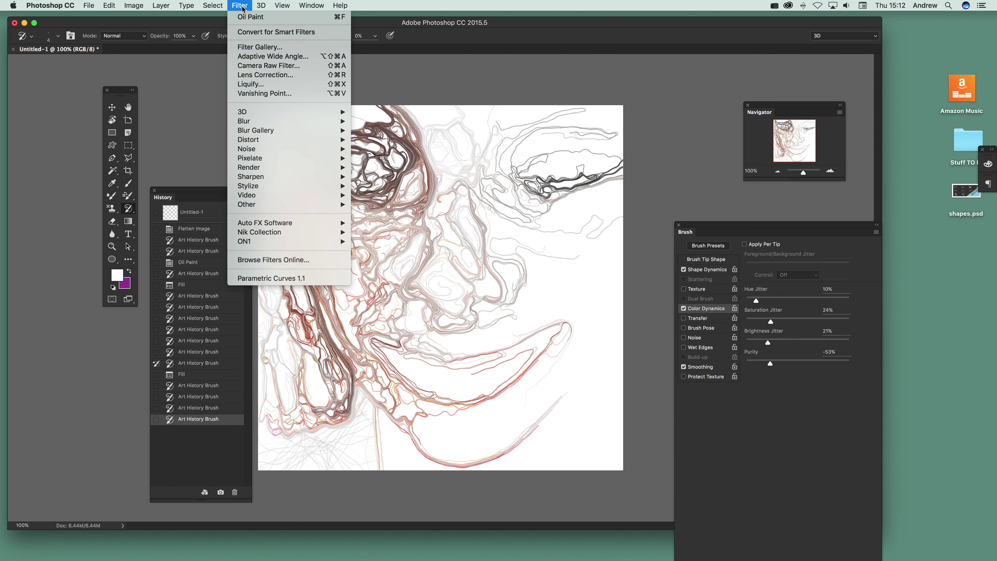
left_click(246, 16)
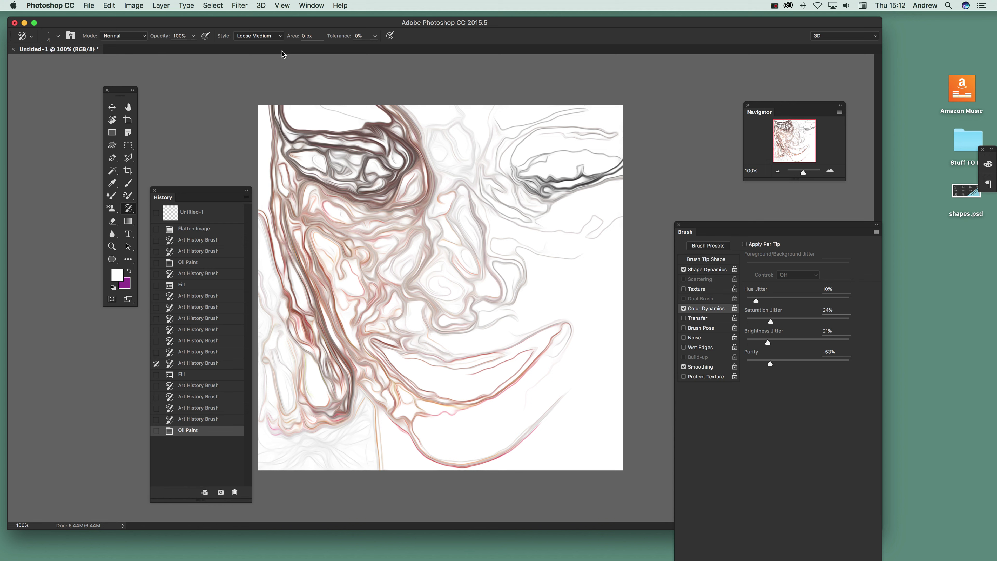
left_click(240, 6)
left_click(247, 17)
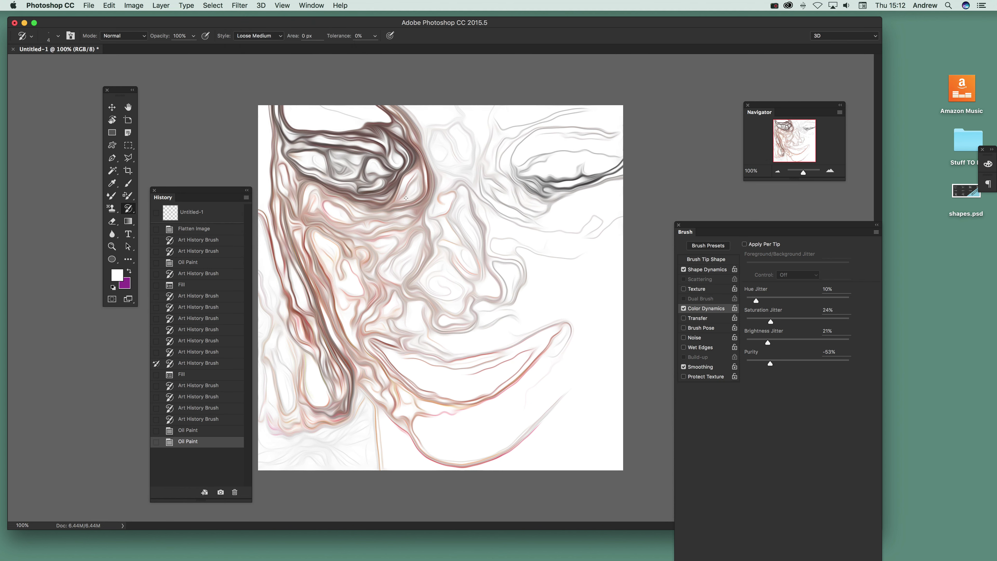
mouse_move(390, 166)
left_mouse_down()
mouse_move(381, 199)
mouse_move(355, 222)
mouse_move(335, 201)
mouse_move(308, 247)
mouse_move(310, 257)
mouse_move(313, 241)
mouse_move(315, 279)
left_mouse_up()
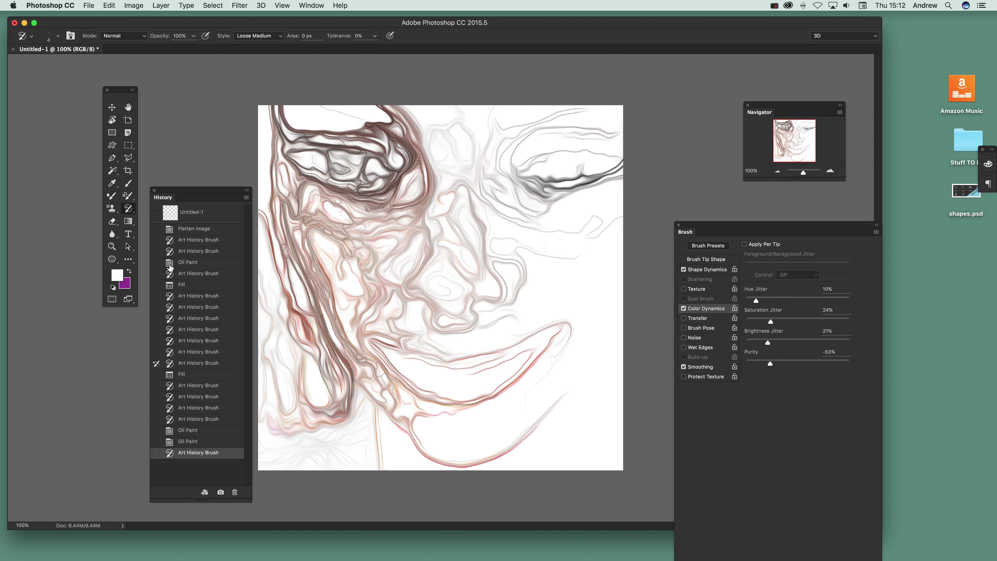
- Set the second Art History Brush step as the source and paint dark brown upper-face strokes
left_click(156, 251)
left_click_drag(381, 117, 393, 124)
mouse_move(408, 177)
left_mouse_down()
mouse_move(391, 250)
mouse_move(403, 241)
mouse_move(410, 264)
mouse_move(401, 229)
mouse_move(398, 273)
mouse_move(391, 261)
mouse_move(404, 236)
mouse_move(362, 285)
mouse_move(361, 350)
mouse_move(351, 279)
mouse_move(333, 314)
mouse_move(329, 303)
mouse_move(332, 347)
mouse_move(320, 311)
mouse_move(329, 349)
mouse_move(324, 276)
mouse_move(324, 340)
mouse_move(326, 271)
mouse_move(338, 347)
mouse_move(332, 273)
mouse_move(351, 192)
mouse_move(374, 183)
mouse_move(341, 166)
mouse_move(339, 185)
mouse_move(336, 166)
mouse_move(375, 171)
mouse_move(362, 130)
mouse_move(310, 219)
mouse_move(311, 162)
mouse_move(324, 190)
mouse_move(358, 123)
mouse_move(391, 150)
mouse_move(372, 112)
left_mouse_up()
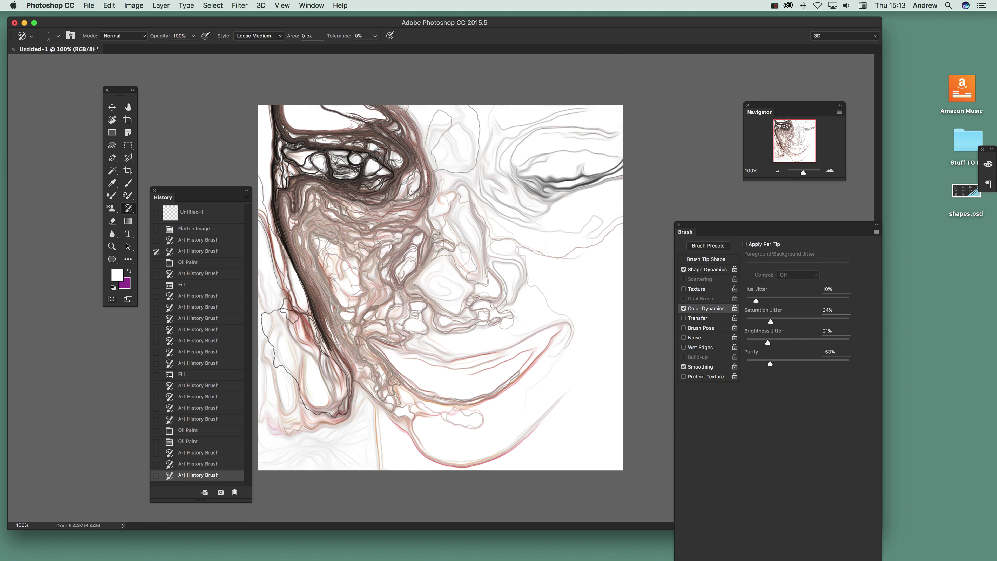